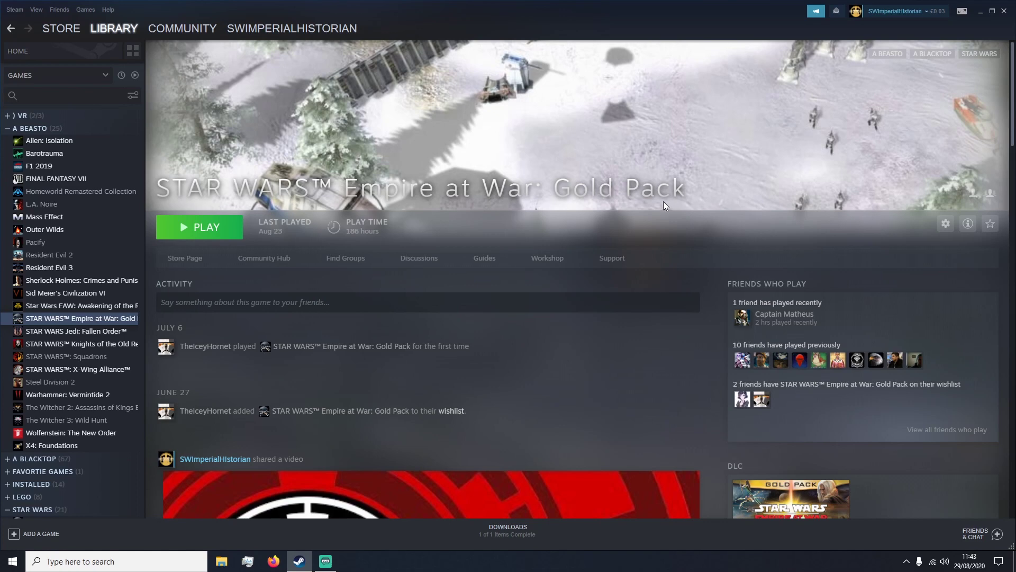
- Search the Steam Workshop of STAR WARS Empire at War: Gold Pack for "AWAKENING OF THE"
{"action": "left_click", "coordinate": [548, 260]}
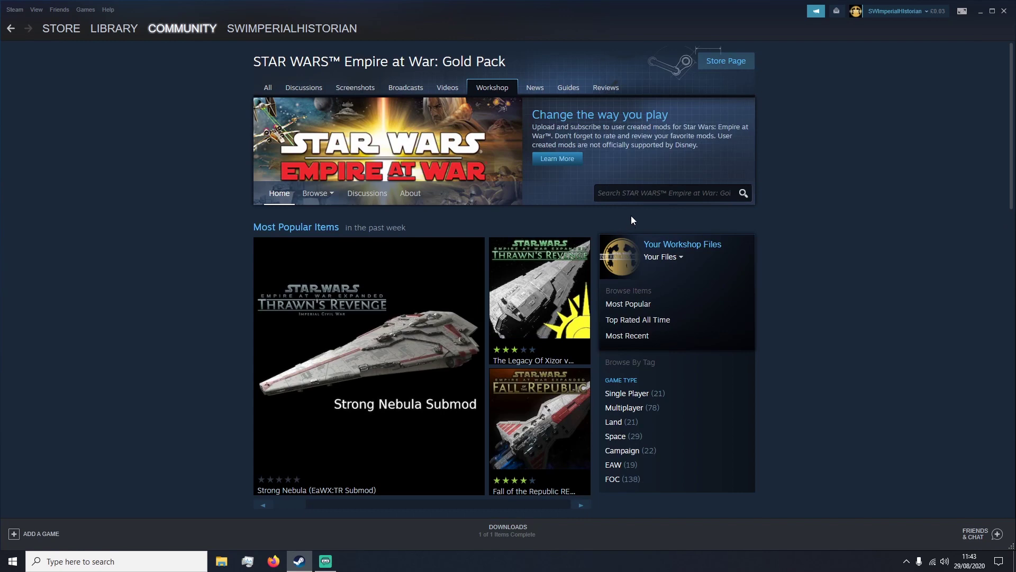
{"action": "left_click", "coordinate": [633, 193]}
{"action": "type", "text": "A"}
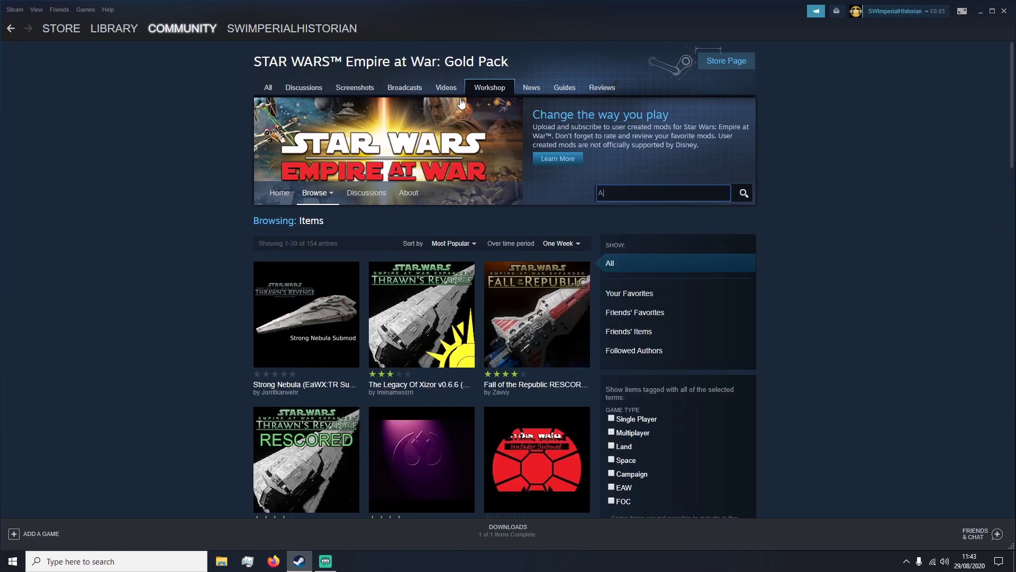
{"action": "type", "text": "WAKENING OF THE"}
{"action": "key", "text": "Return"}
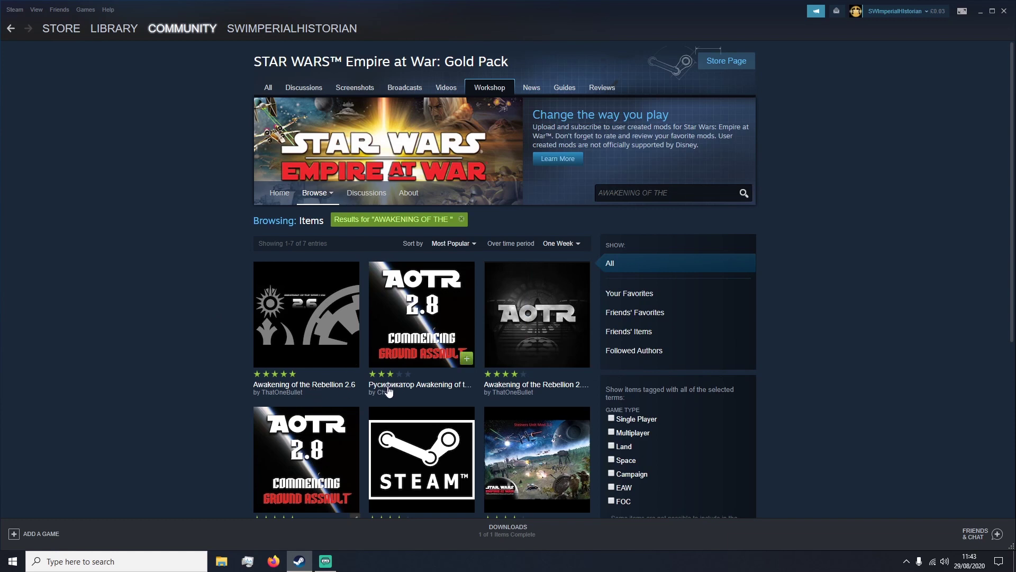
- Open the Workshop page of Awakening of the Rebellion 2.8.1: Commencing Ground Assault and check its subscription section
{"action": "scroll", "coordinate": [238, 354], "scroll_direction": "down", "scroll_amount": 1}
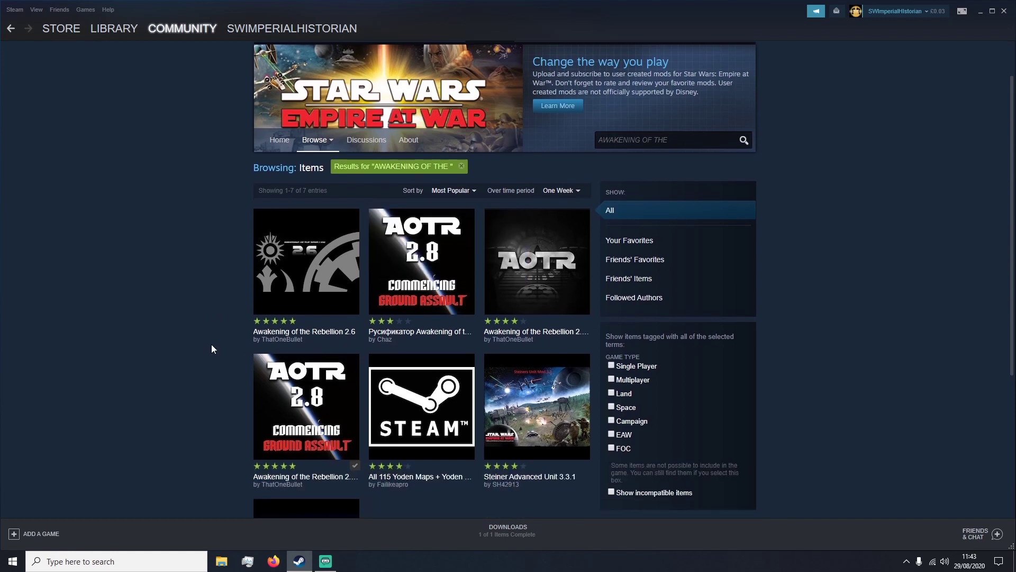
{"action": "mouse_move", "coordinate": [296, 385]}
{"action": "mouse_move", "coordinate": [308, 443]}
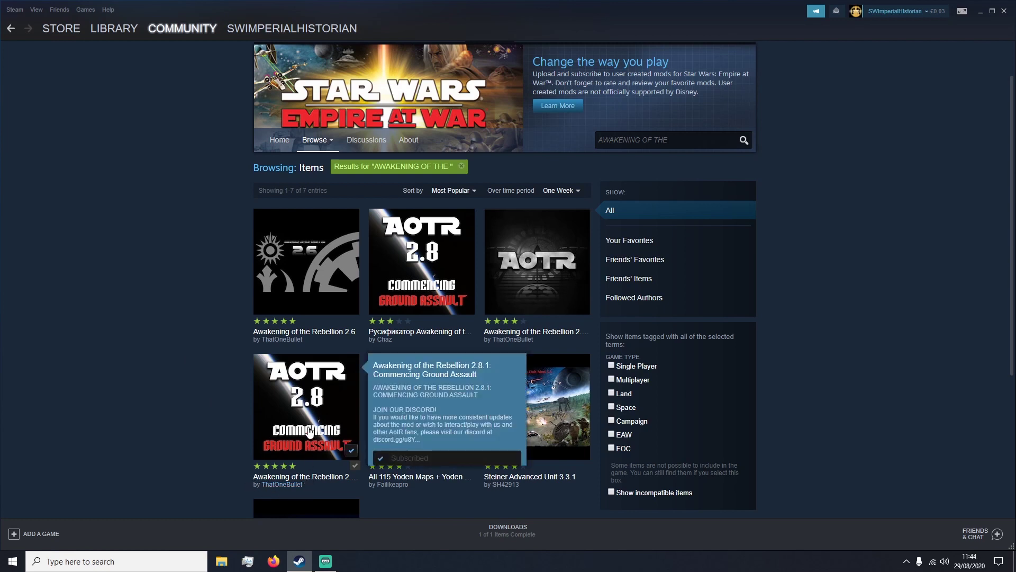
{"action": "left_click", "coordinate": [309, 431]}
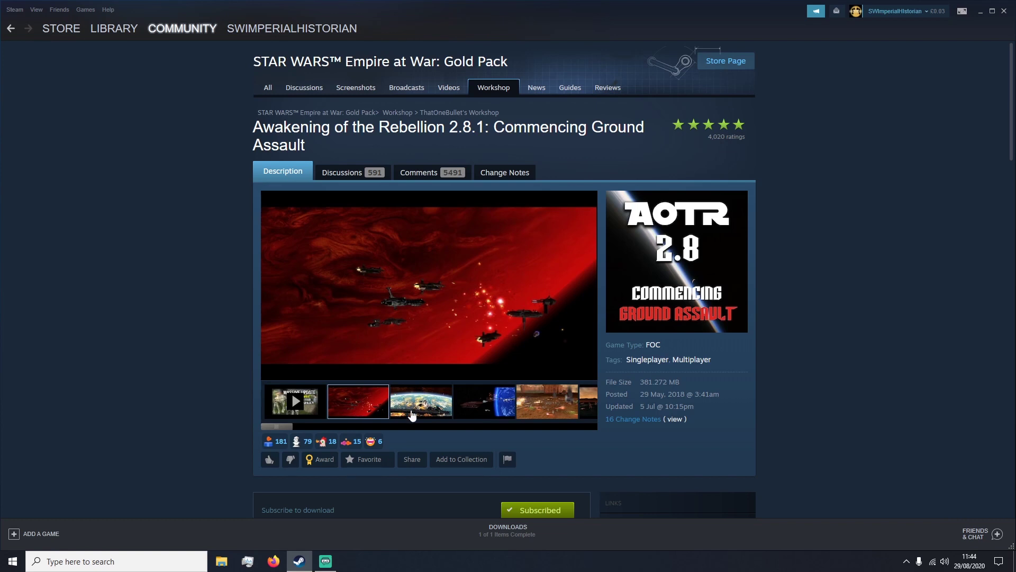
{"action": "scroll", "coordinate": [867, 343], "scroll_direction": "down", "scroll_amount": 2}
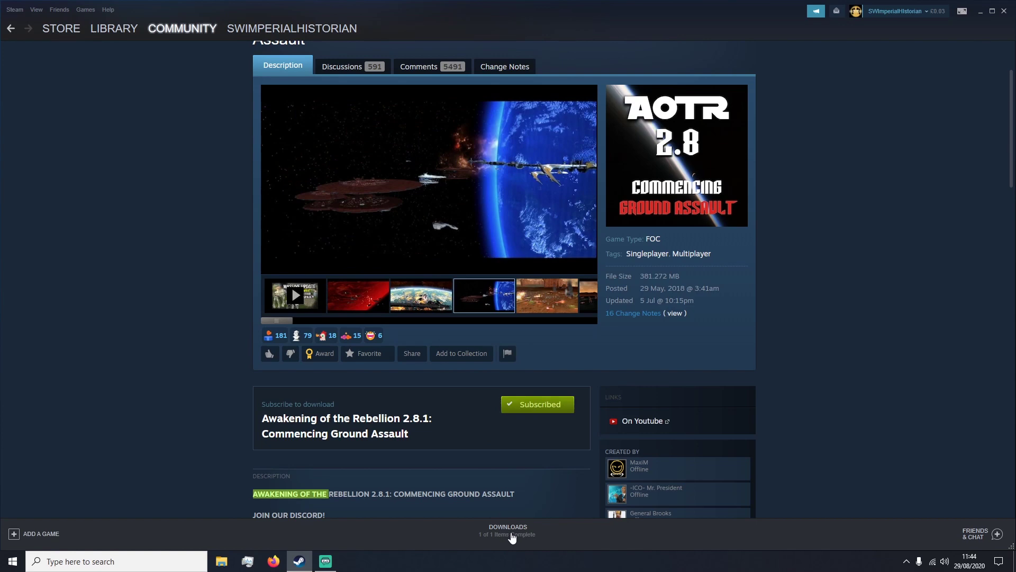
- Return to the library and launch Empire at War: Gold Pack with the Forces of Corruption option
{"action": "left_click", "coordinate": [116, 30]}
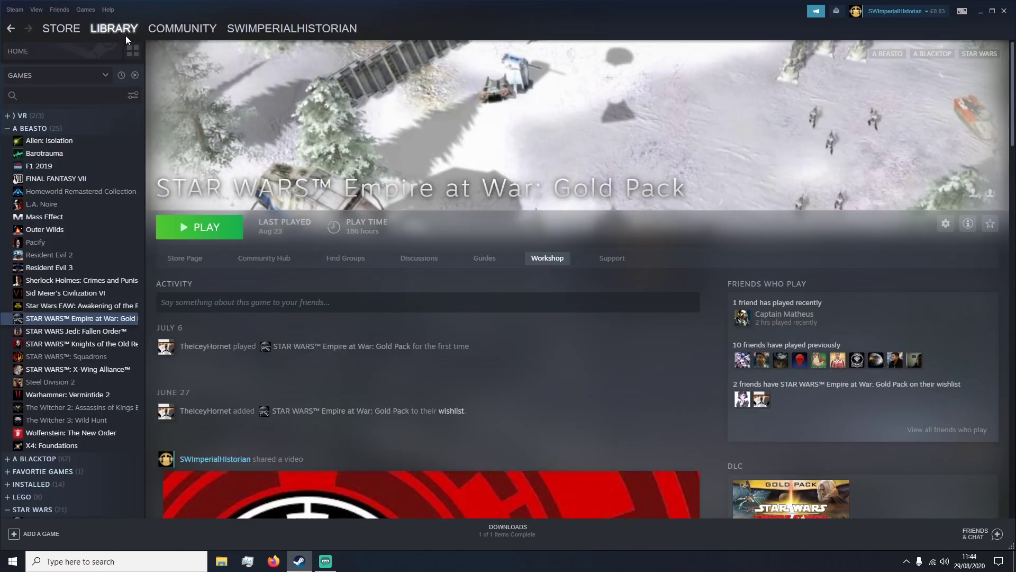
{"action": "left_click", "coordinate": [212, 227]}
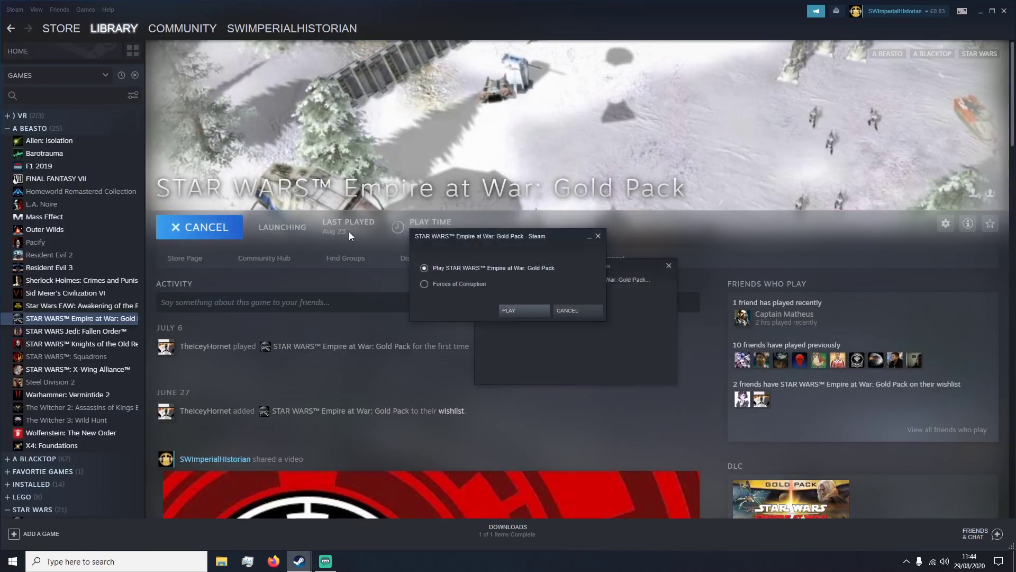
{"action": "left_click", "coordinate": [438, 289]}
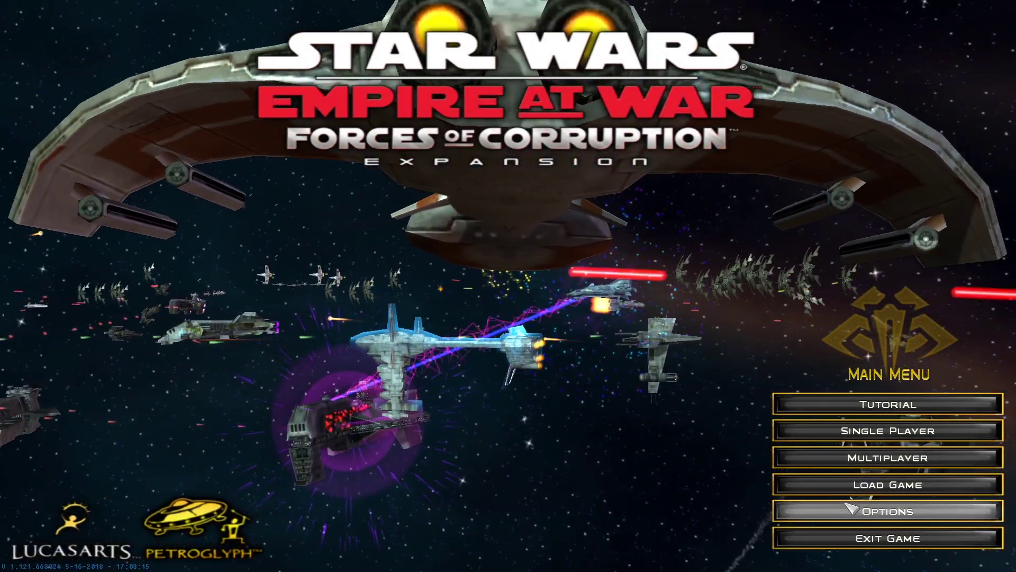
- Load the Awakening of the Rebellion 2.8.1: Commencing Ground Assault mod through the game's mod selection, and exit the game
{"action": "left_click", "coordinate": [846, 509]}
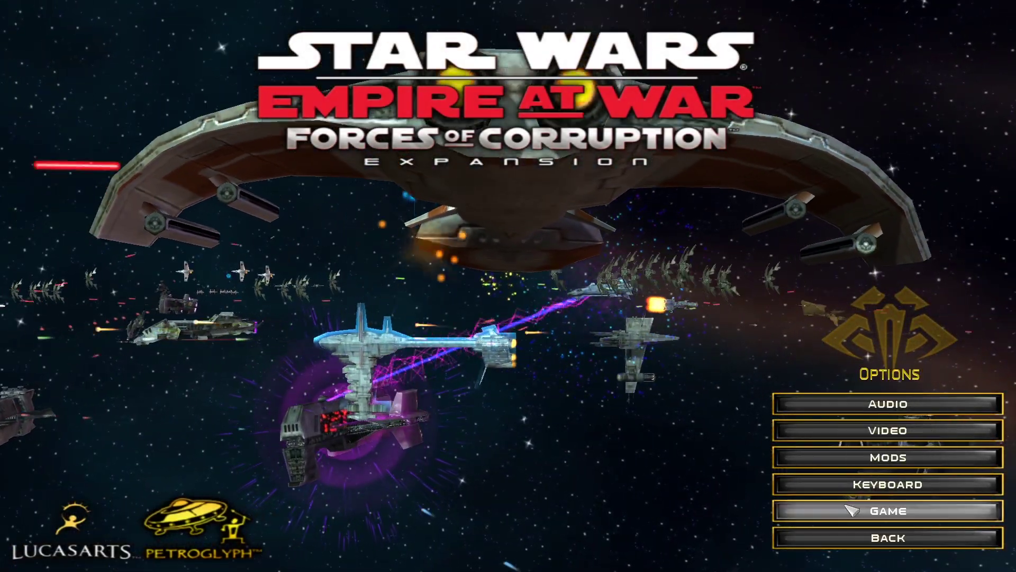
{"action": "left_click", "coordinate": [846, 456]}
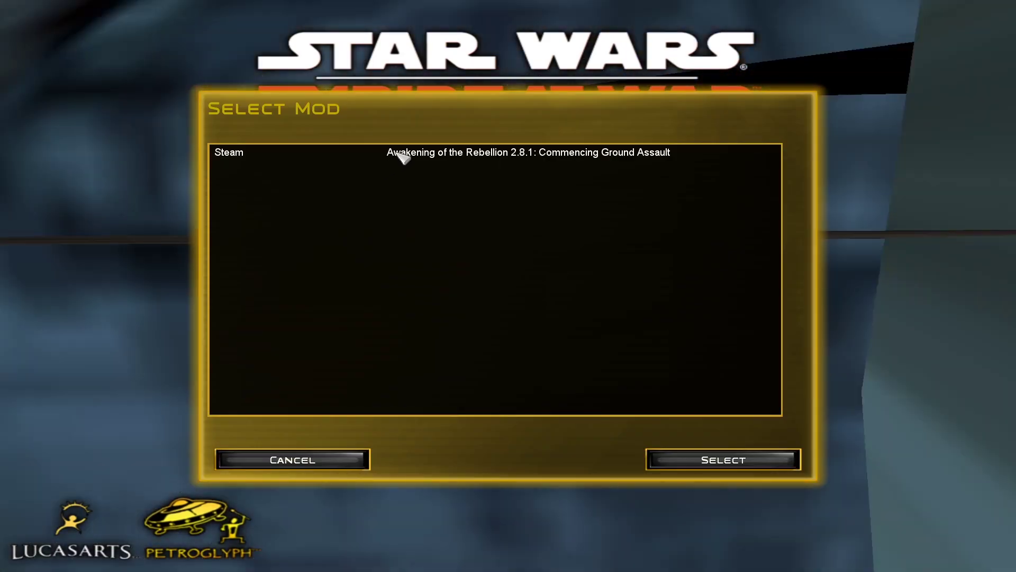
{"action": "left_click", "coordinate": [401, 155]}
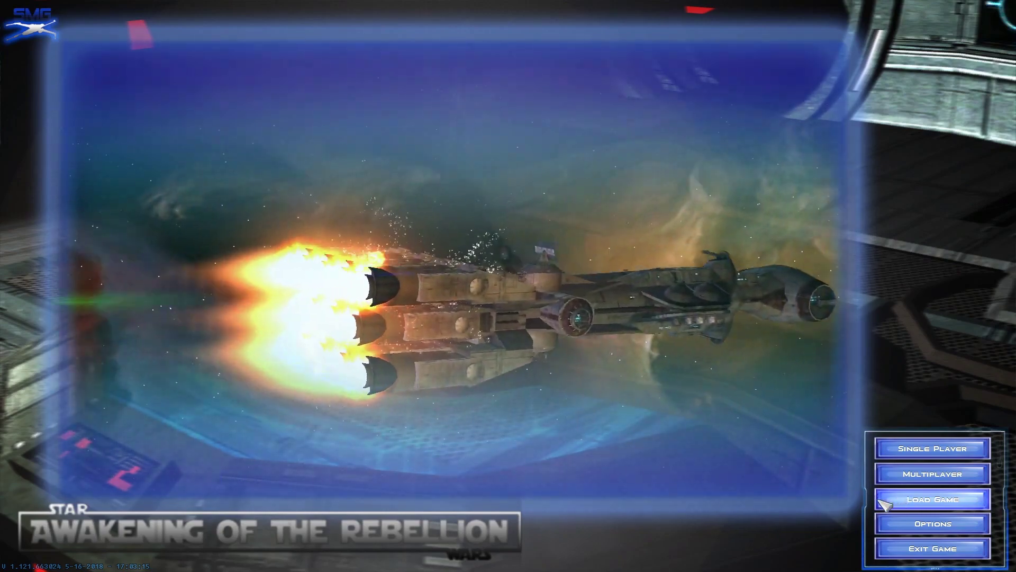
{"action": "left_click", "coordinate": [892, 547]}
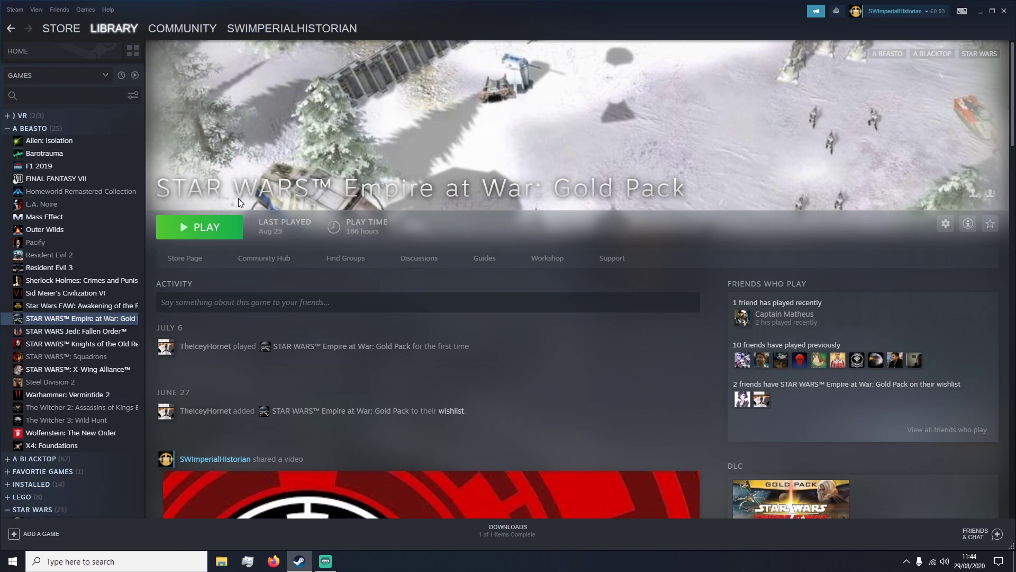
- Start adding a non-Steam game to the library and open the file browser for choosing its program
{"action": "left_click", "coordinate": [24, 535]}
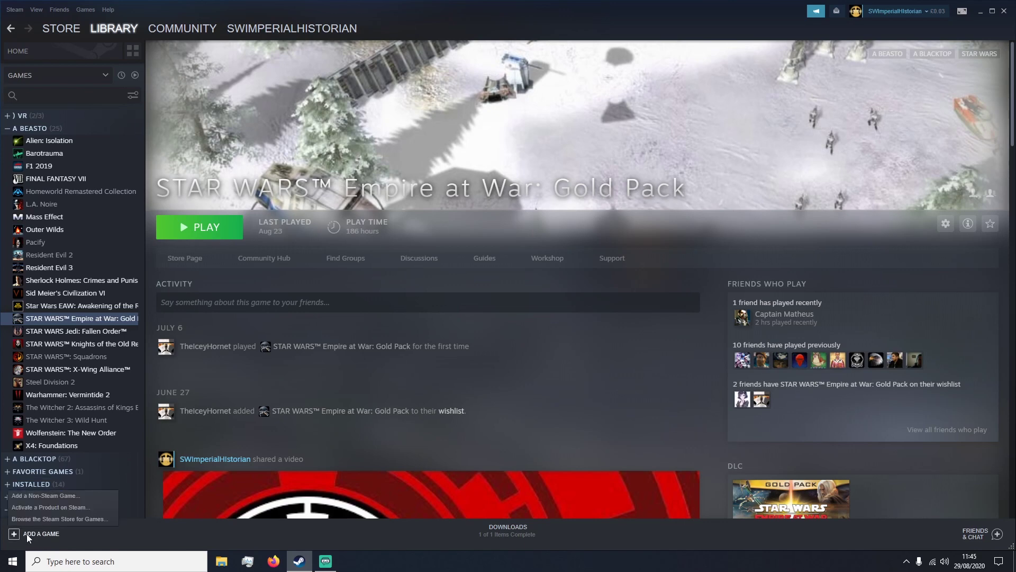
{"action": "left_click", "coordinate": [52, 496]}
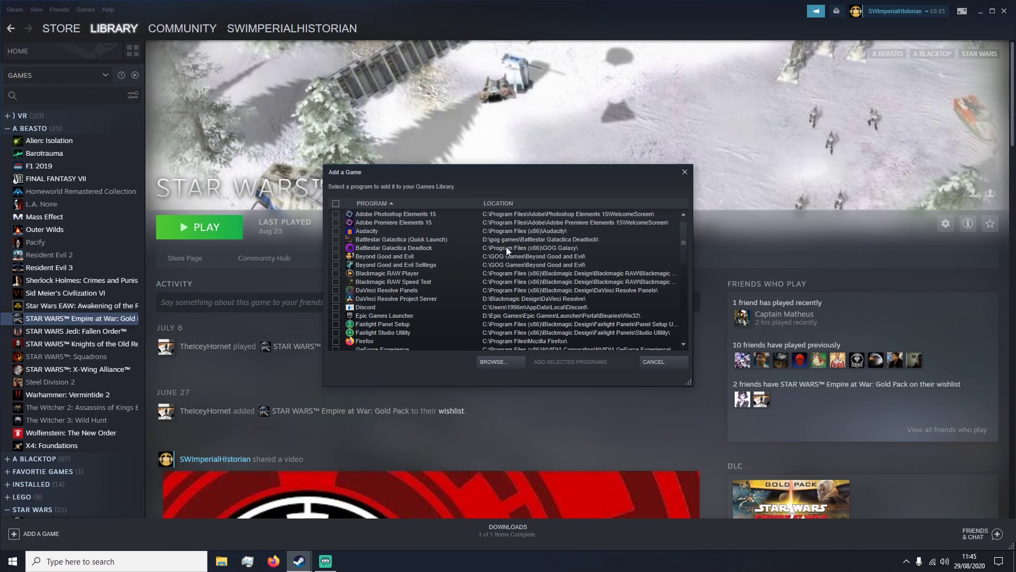
{"action": "left_click", "coordinate": [495, 361]}
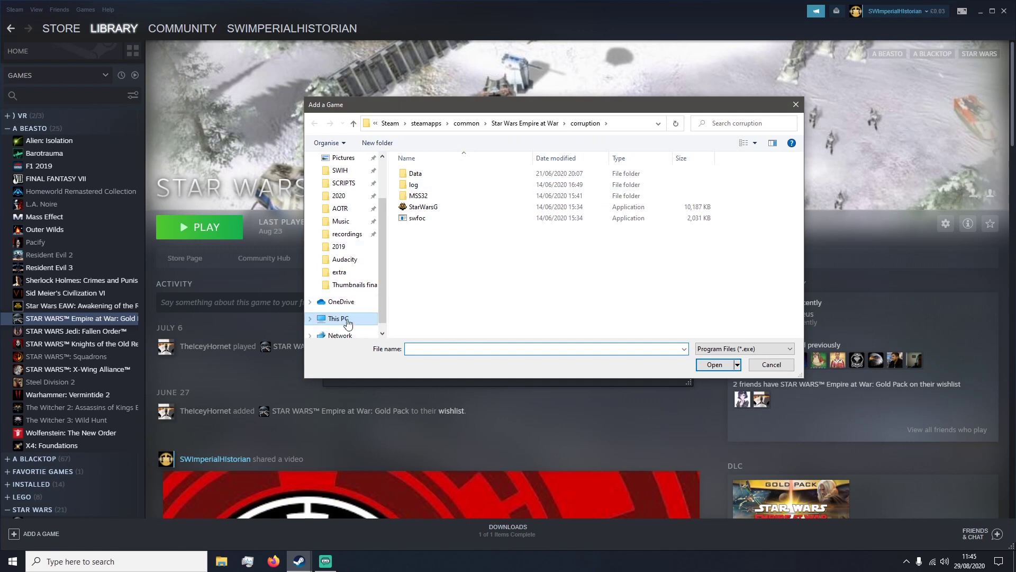
- Browse to the folder C:\Program Files (x86)\Steam\steamapps\common\Star Wars Empire at War\corruption
{"action": "left_click", "coordinate": [346, 320]}
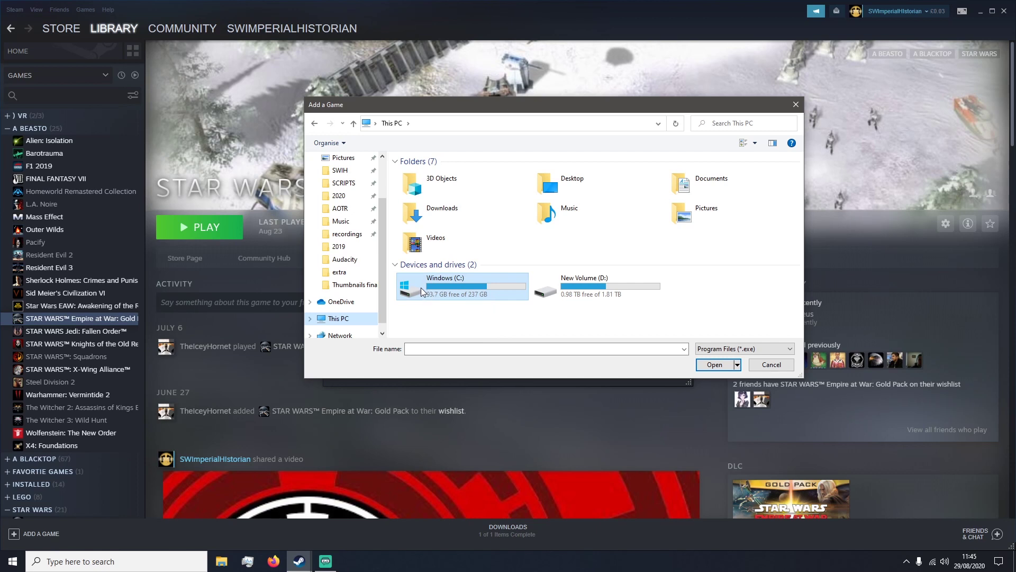
{"action": "double_click", "coordinate": [421, 287]}
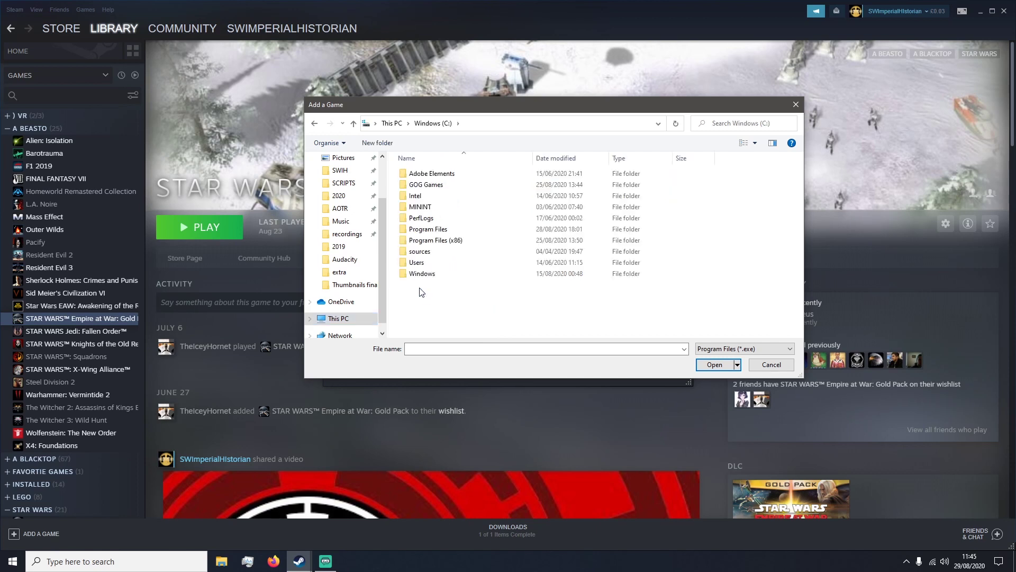
{"action": "double_click", "coordinate": [450, 242]}
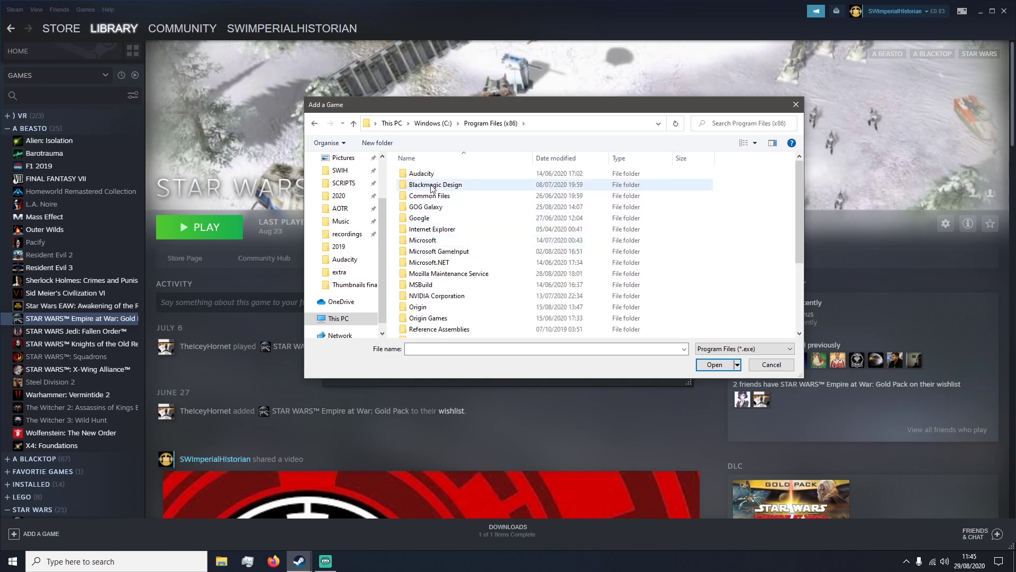
{"action": "scroll", "coordinate": [440, 227], "scroll_direction": "down", "scroll_amount": 3}
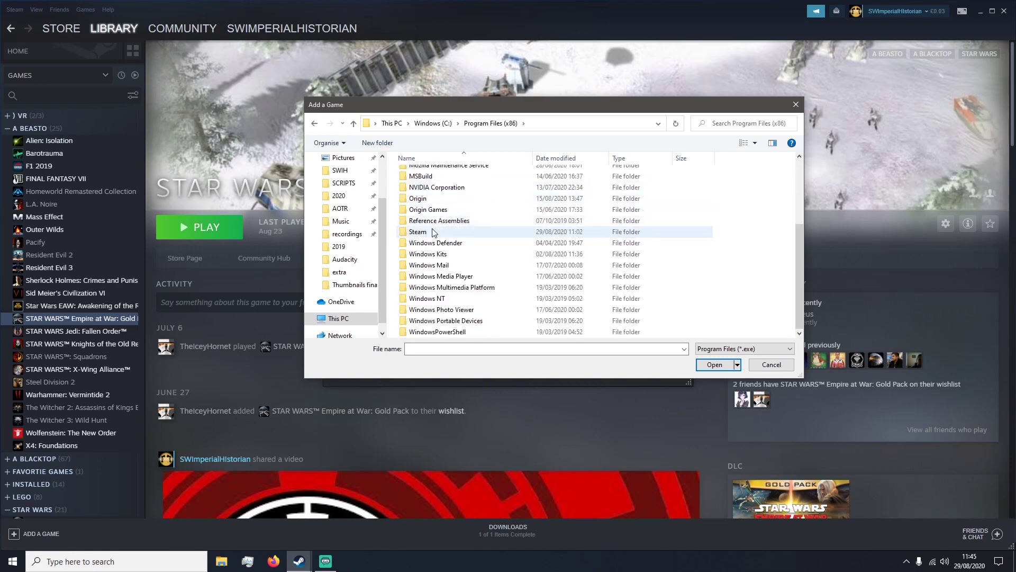
{"action": "double_click", "coordinate": [431, 231]}
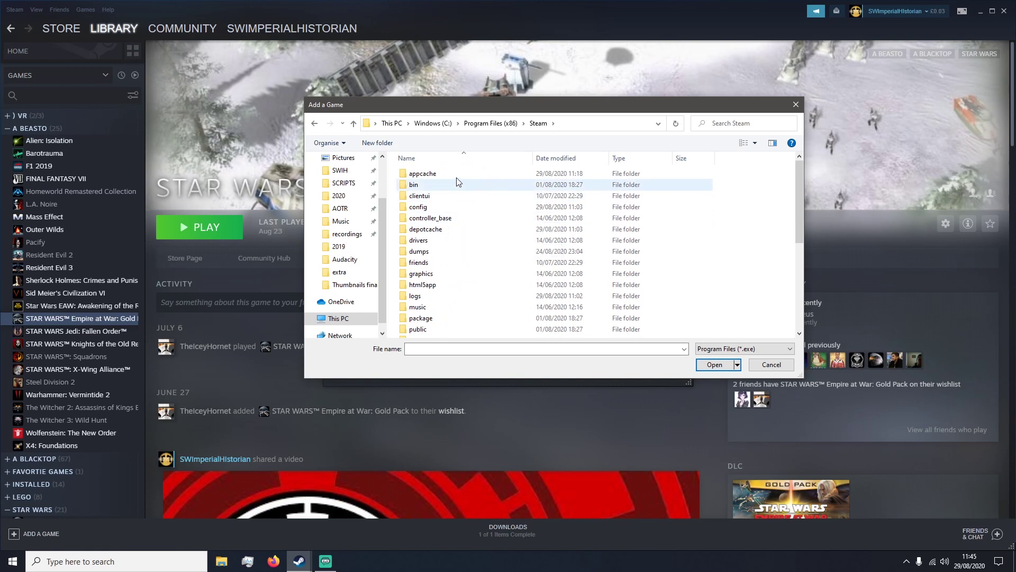
{"action": "scroll", "coordinate": [445, 239], "scroll_direction": "down", "scroll_amount": 3}
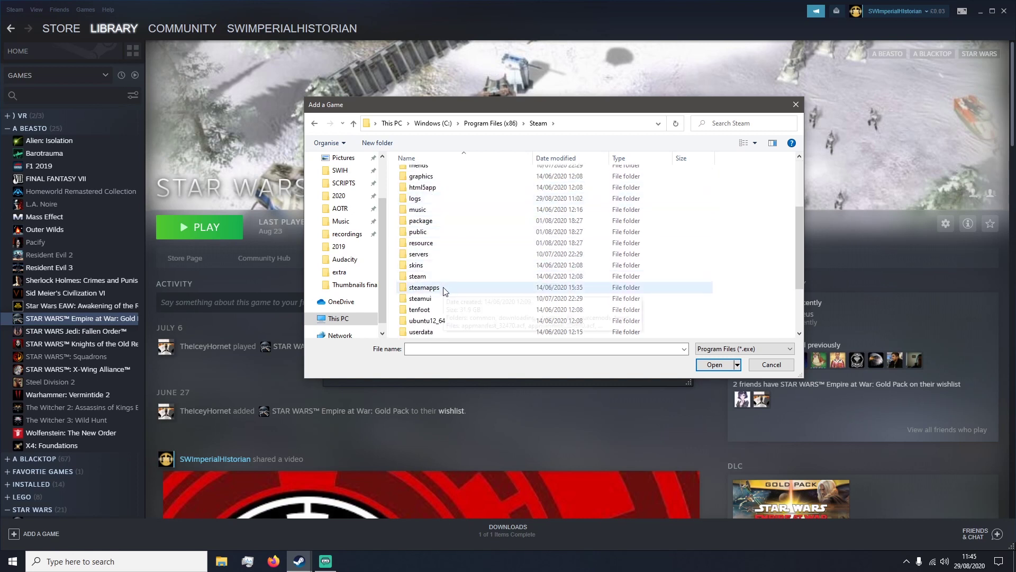
{"action": "double_click", "coordinate": [444, 287]}
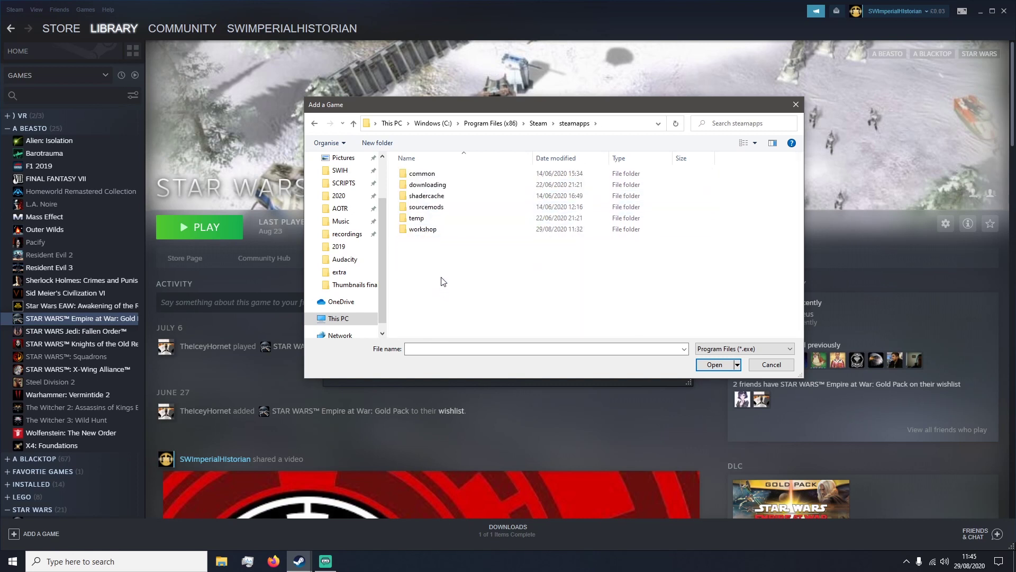
{"action": "double_click", "coordinate": [433, 175]}
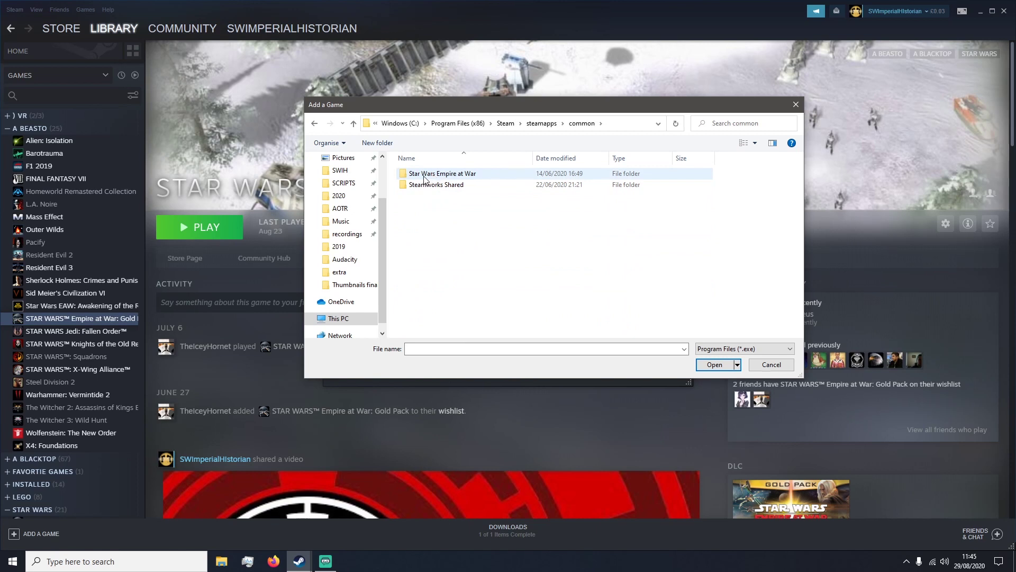
{"action": "double_click", "coordinate": [459, 175]}
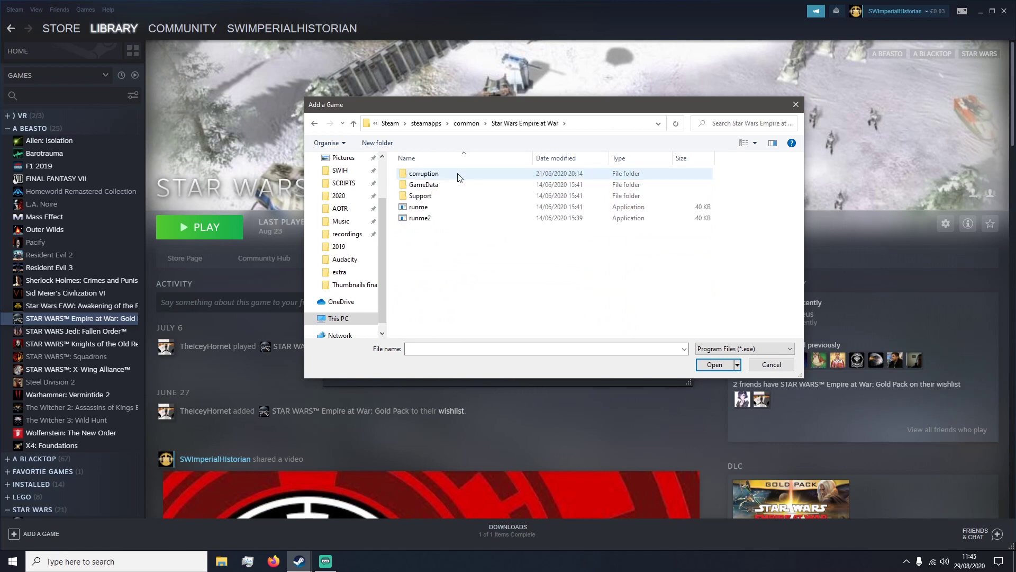
{"action": "double_click", "coordinate": [422, 174]}
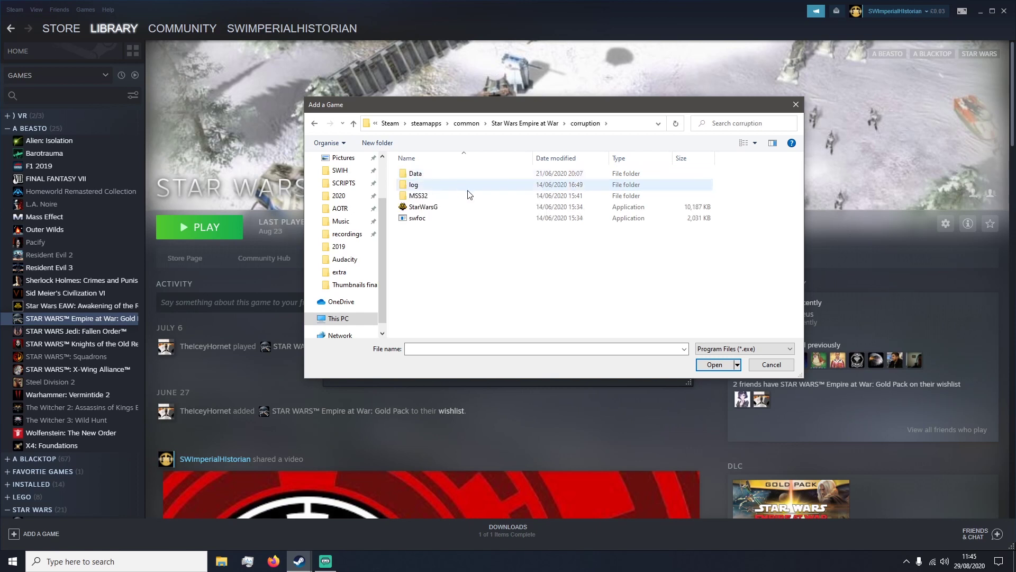
- Choose the StarWarsG application and add it to the games library
{"action": "left_click", "coordinate": [426, 209]}
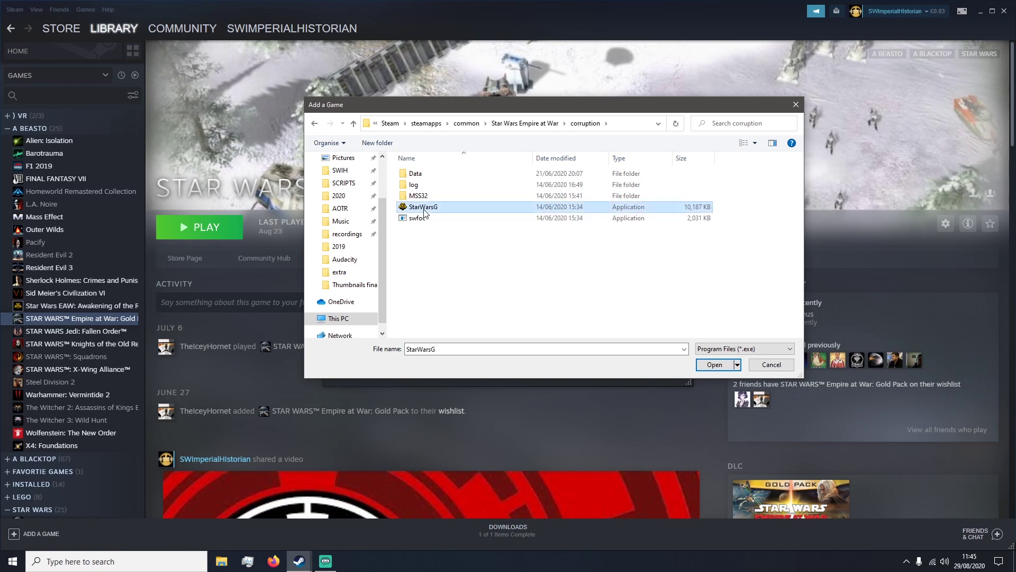
{"action": "left_click", "coordinate": [713, 365]}
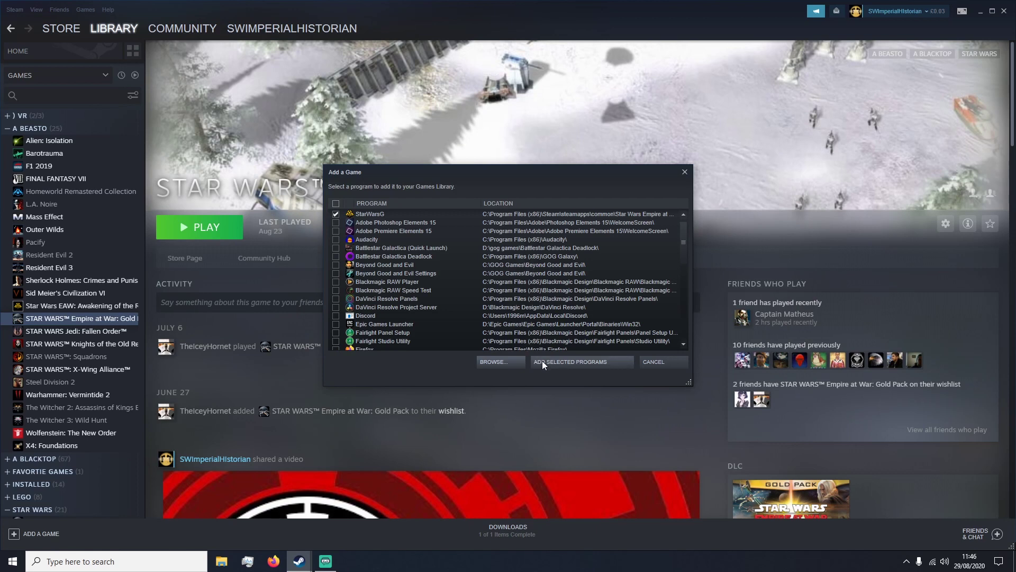
{"action": "left_click", "coordinate": [589, 363]}
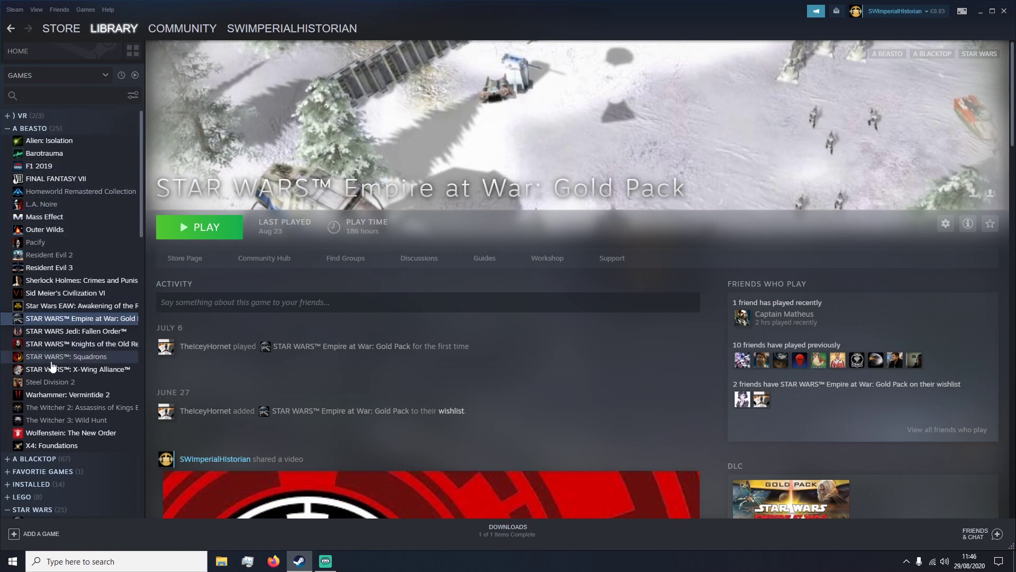
- Search the library for "STARWARS" and open the StarWarsG entry
{"action": "scroll", "coordinate": [51, 365], "scroll_direction": "down", "scroll_amount": 10}
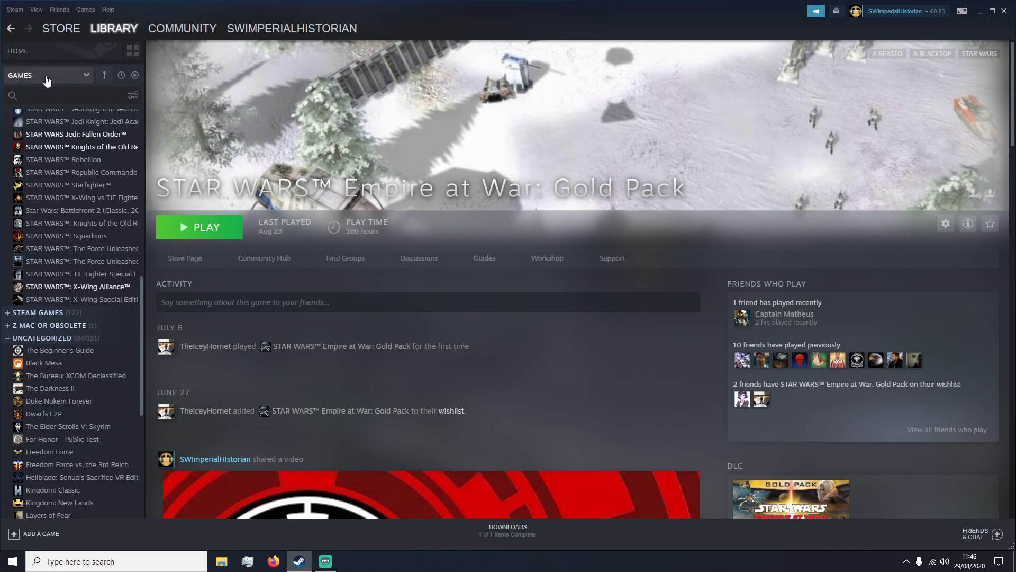
{"action": "left_click", "coordinate": [32, 95]}
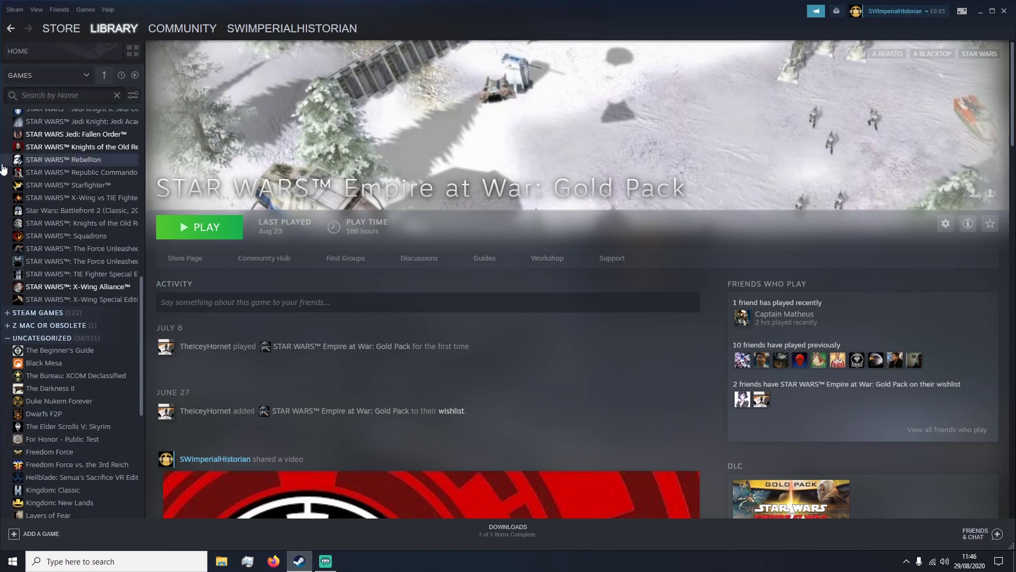
{"action": "type", "text": "STARWARS"}
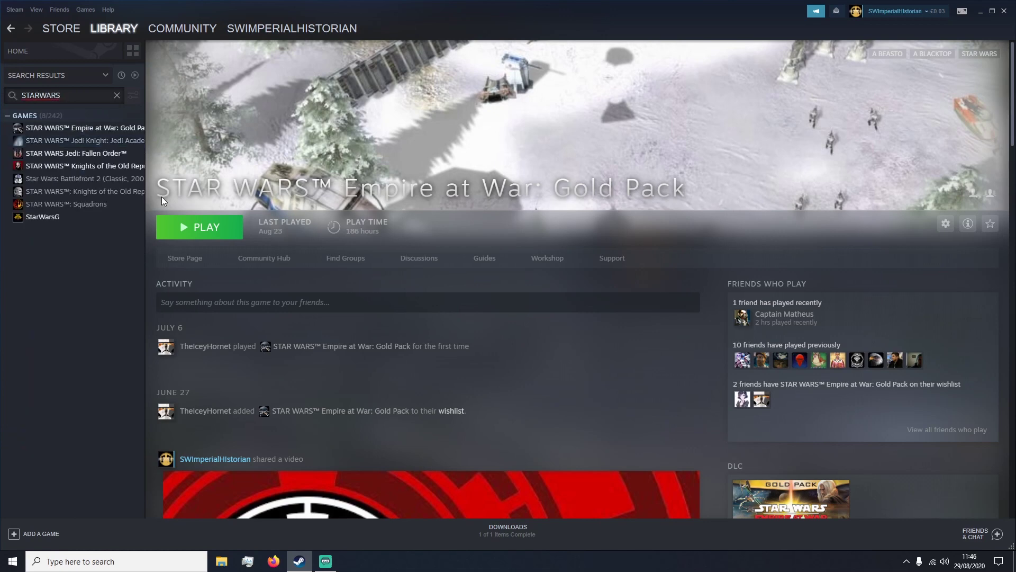
{"action": "left_click", "coordinate": [62, 222]}
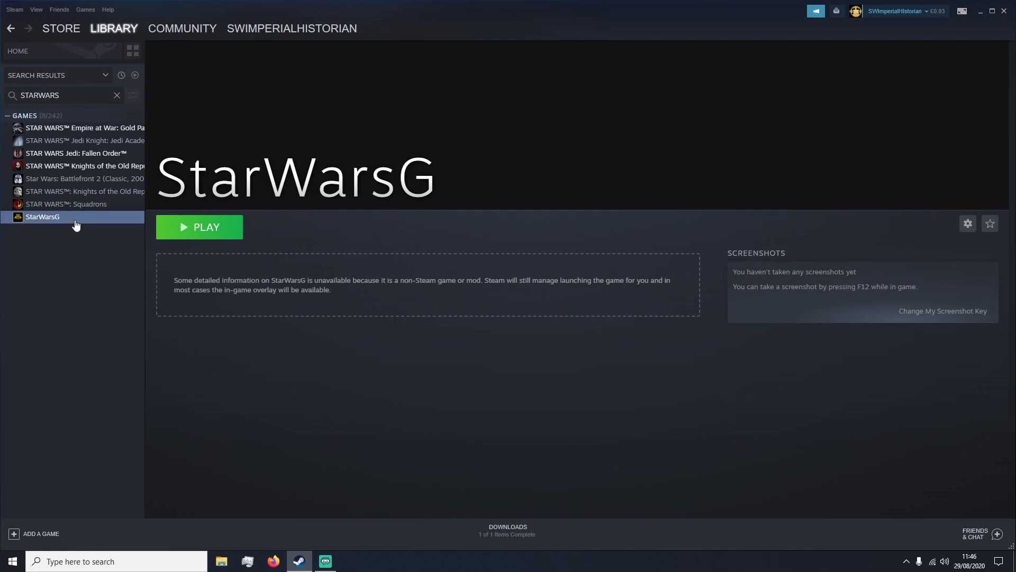
- Rename the StarWarsG shortcut as "StarWarsGsTAR wARS eMPIRE AT WAR MOD" in its properties and close them
{"action": "right_click", "coordinate": [76, 222]}
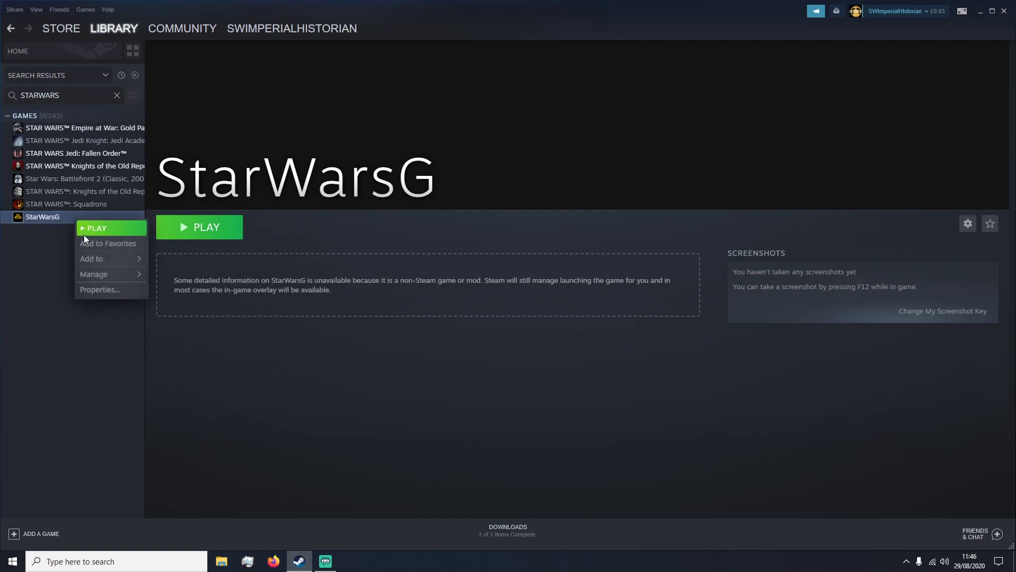
{"action": "left_click", "coordinate": [114, 289]}
{"action": "left_click", "coordinate": [395, 177]}
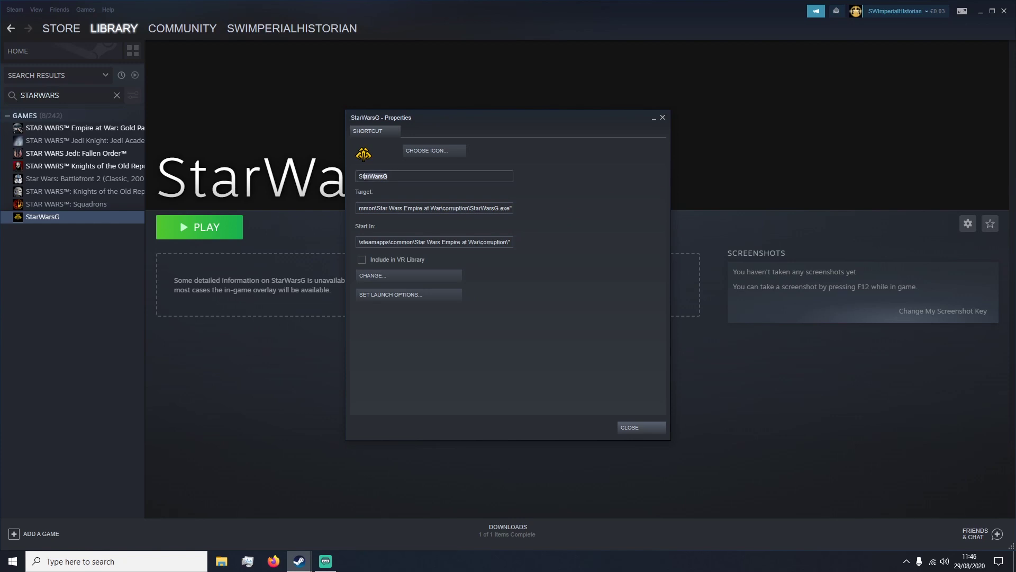
{"action": "type", "text": "sTAR wARS eMPIRE AT AW"}
{"action": "key", "text": "BackSpace"}
{"action": "type", "text": "WAR MOD"}
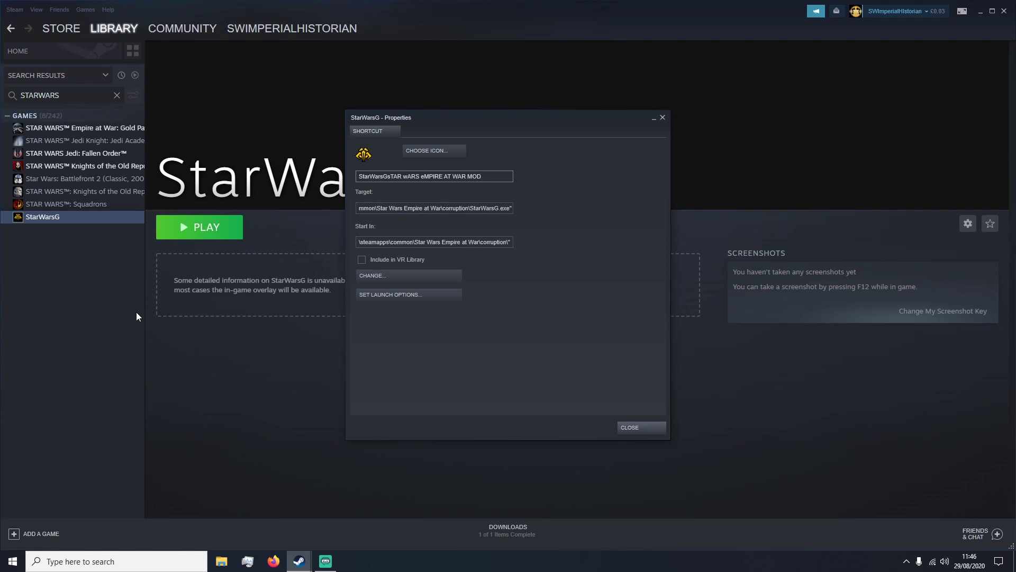
{"action": "left_click", "coordinate": [636, 428]}
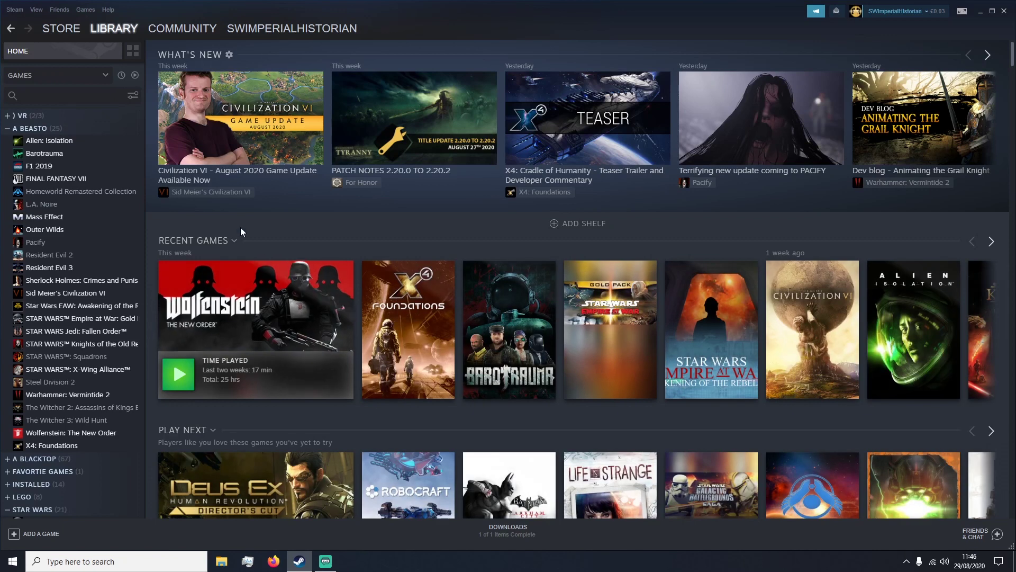
- Search the library for "STAR WARS" and open the renamed StarWarsG mod entry
{"action": "left_click", "coordinate": [38, 91]}
{"action": "type", "text": "STAR WARS"}
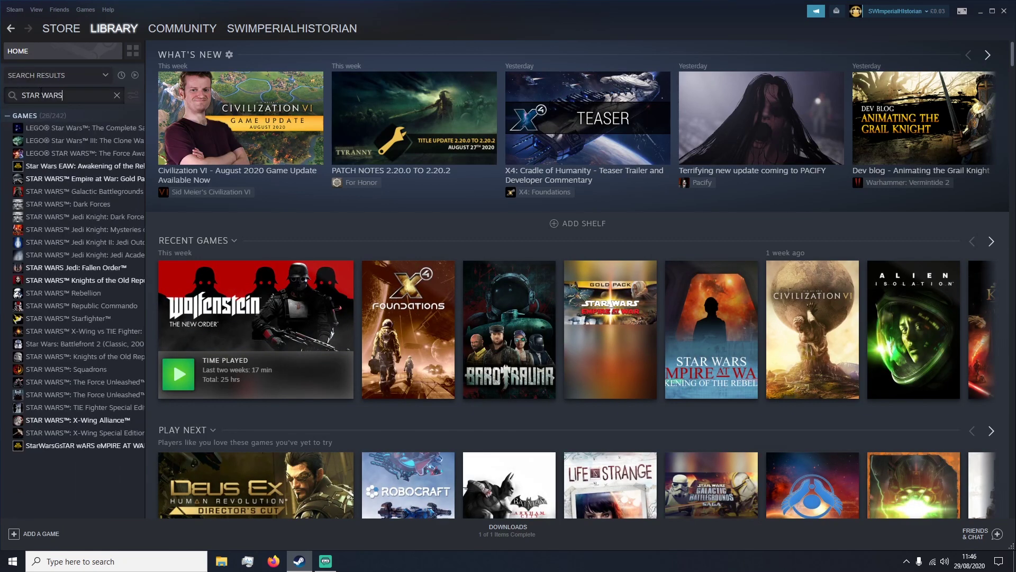
{"action": "left_click", "coordinate": [56, 446]}
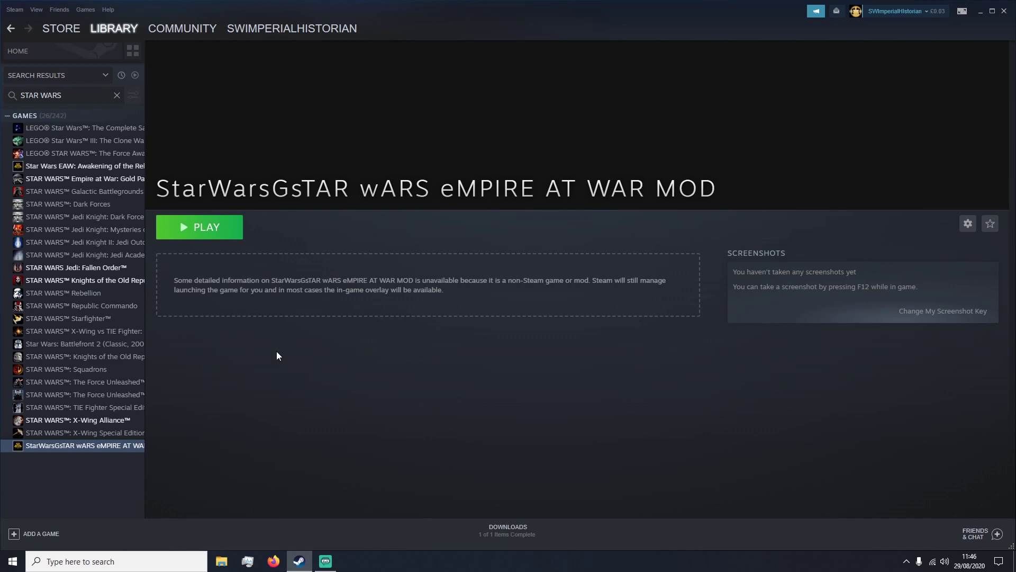
- Open the Awakening of the Rebellion 2.8.1: Commencing Ground Assault page in the Workshop of STAR WARS Empire at War: Gold Pack
{"action": "left_click", "coordinate": [95, 182]}
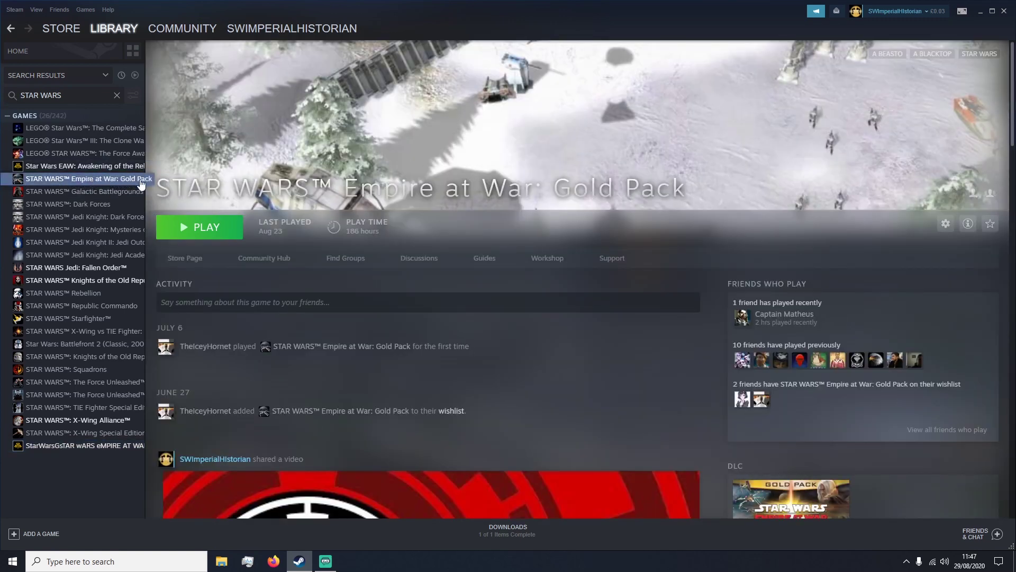
{"action": "left_click", "coordinate": [558, 260]}
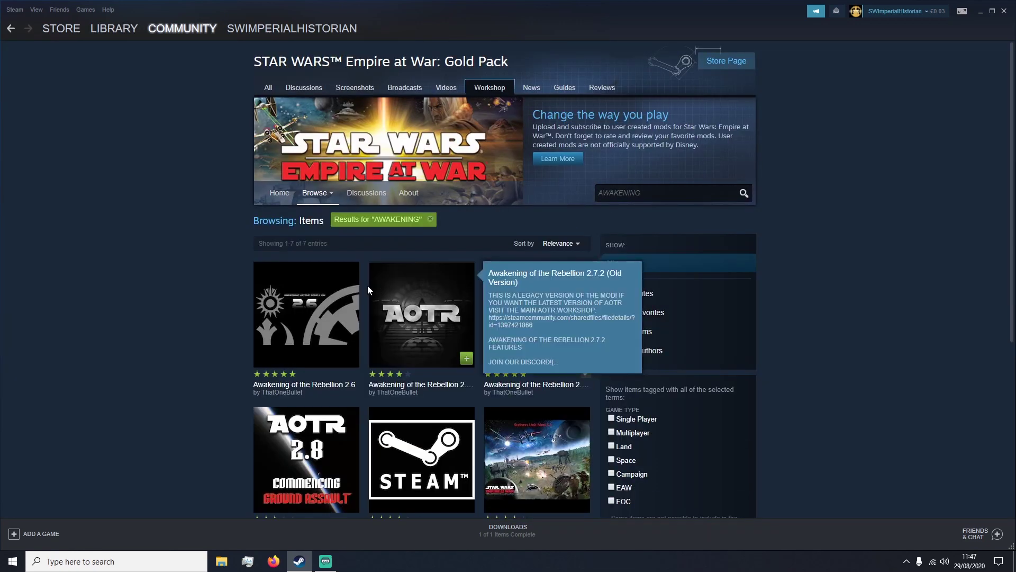
{"action": "scroll", "coordinate": [367, 285], "scroll_direction": "down", "scroll_amount": 3}
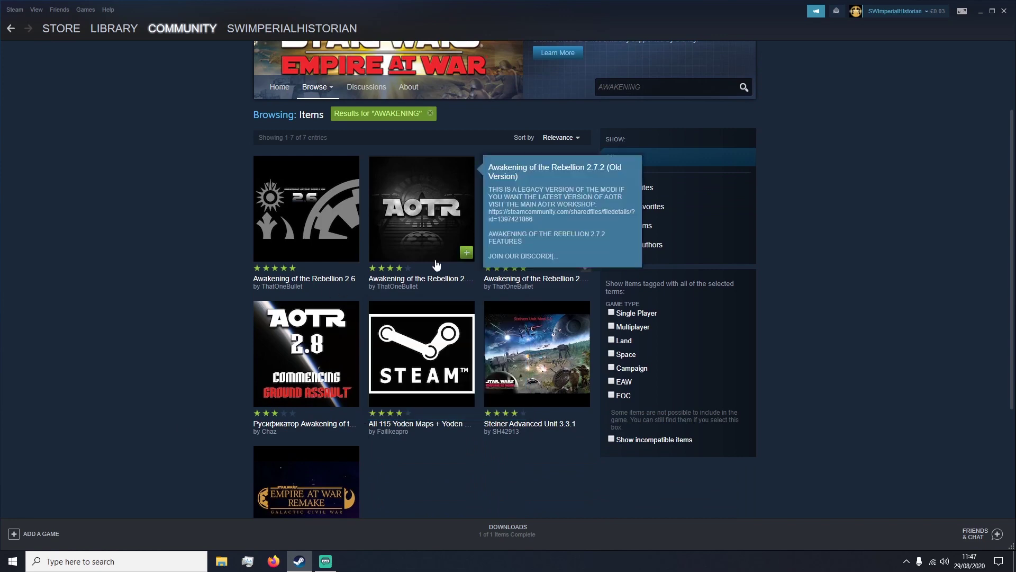
{"action": "mouse_move", "coordinate": [556, 229]}
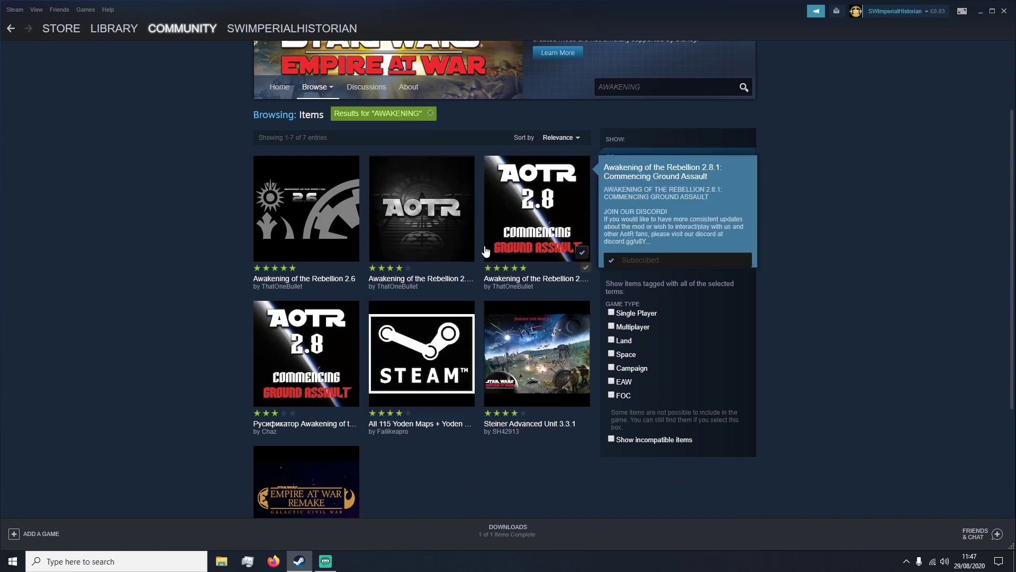
{"action": "left_click", "coordinate": [525, 233]}
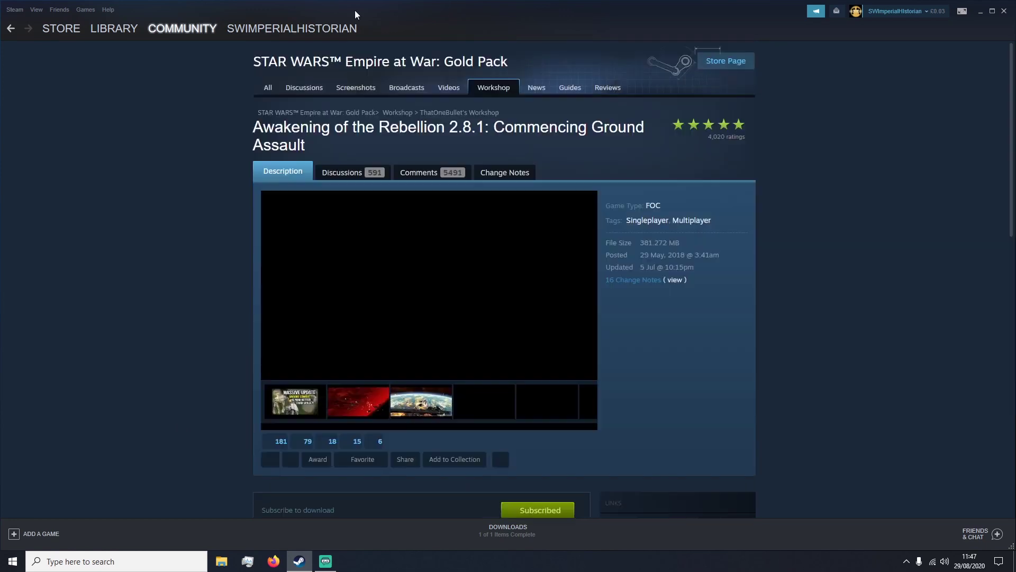
{"action": "scroll", "coordinate": [307, 270], "scroll_direction": "down", "scroll_amount": 6}
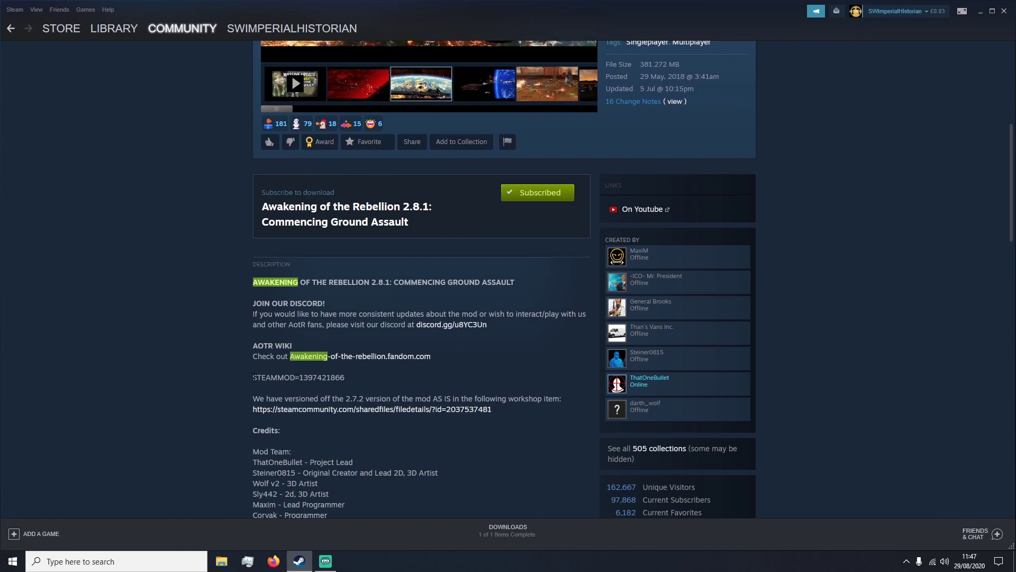
{"action": "left_click_drag", "start_coordinate": [253, 377], "coordinate": [345, 377]}
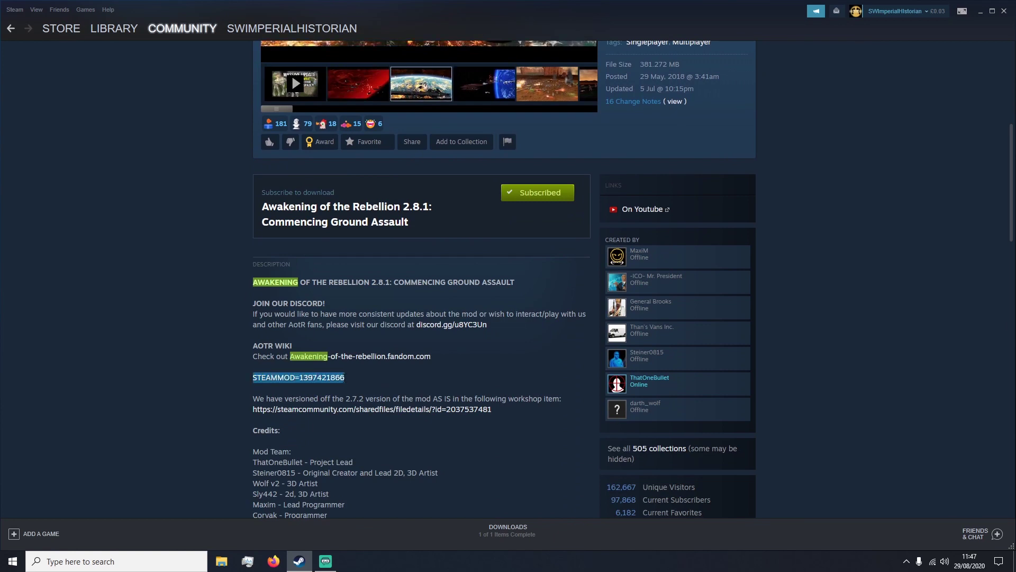
{"action": "right_click", "coordinate": [337, 377]}
{"action": "left_click", "coordinate": [346, 442]}
{"action": "left_click", "coordinate": [129, 30]}
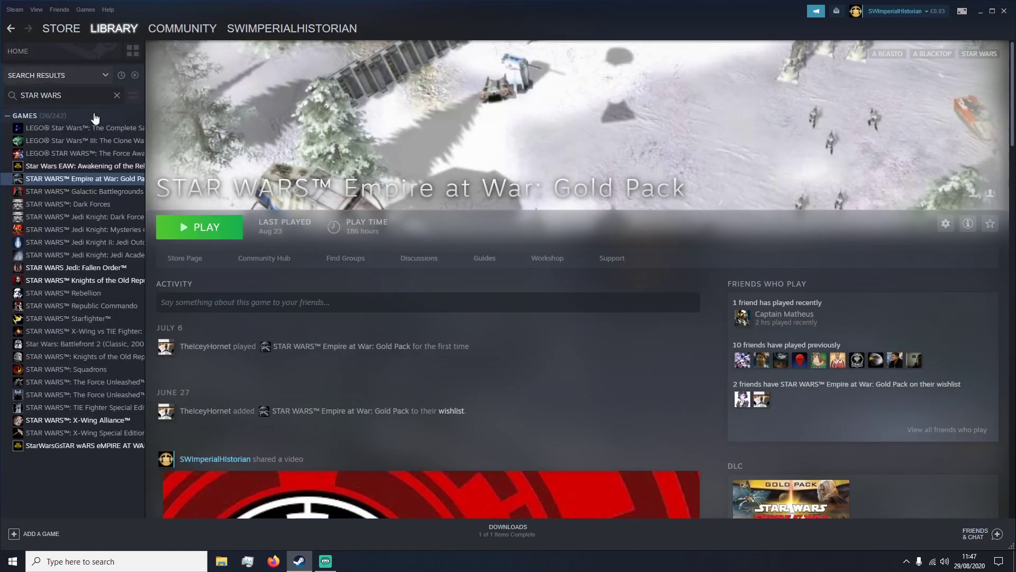
{"action": "left_click", "coordinate": [78, 448]}
{"action": "right_click", "coordinate": [80, 448]}
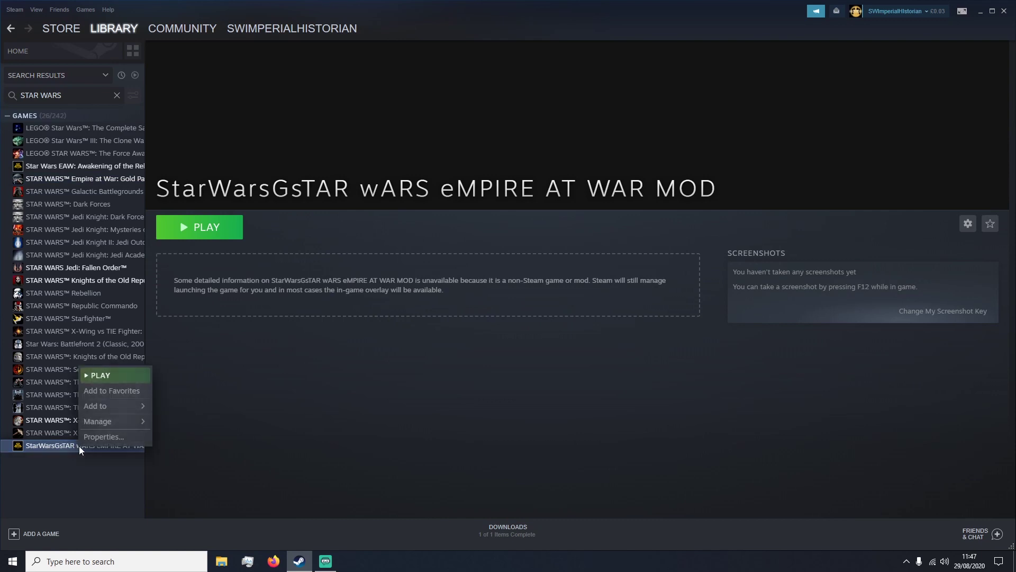
{"action": "left_click", "coordinate": [114, 438]}
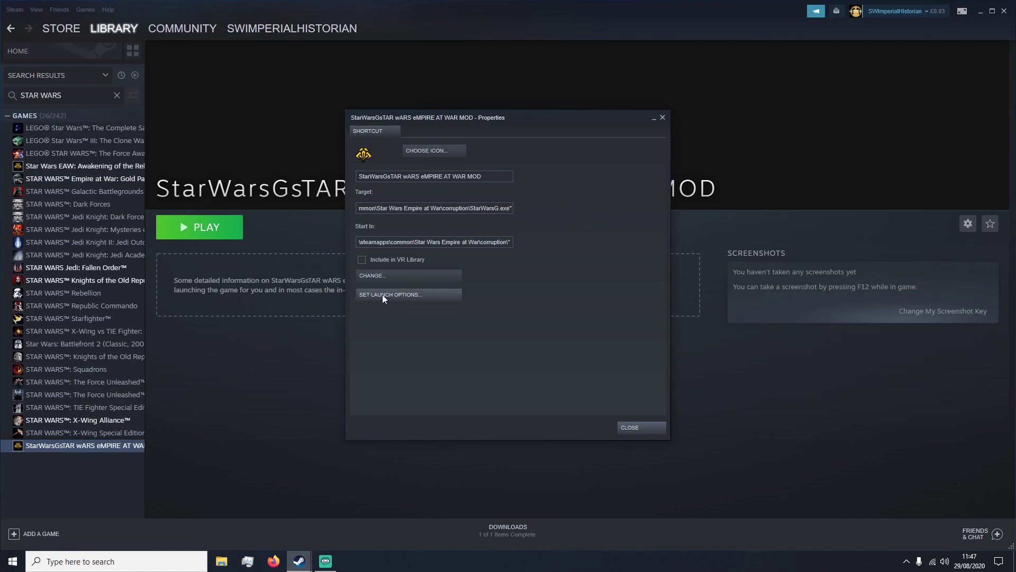
{"action": "left_click", "coordinate": [417, 294]}
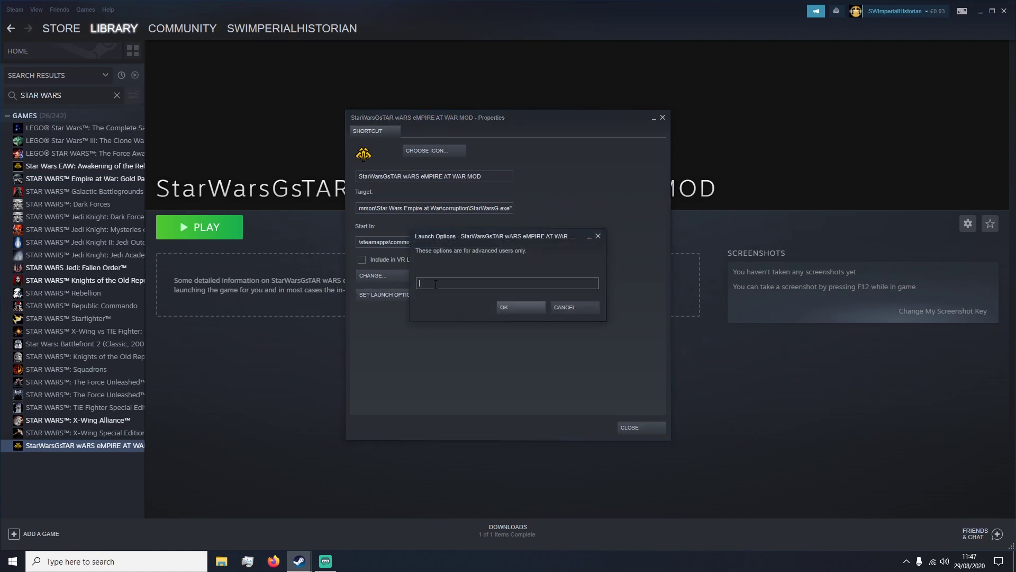
{"action": "right_click", "coordinate": [436, 284]}
{"action": "left_click", "coordinate": [446, 314]}
{"action": "left_click", "coordinate": [506, 307]}
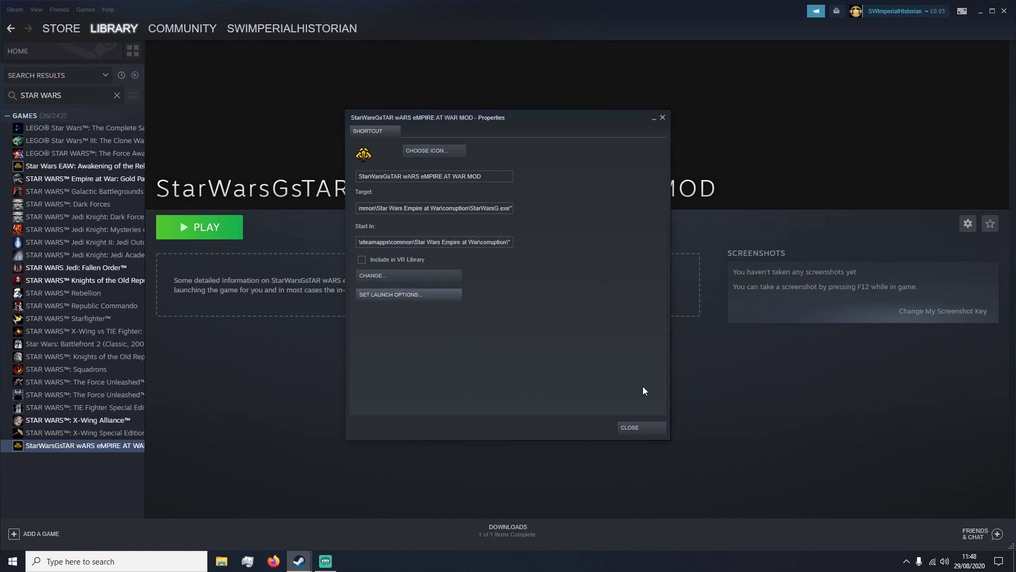
{"action": "left_click", "coordinate": [642, 427]}
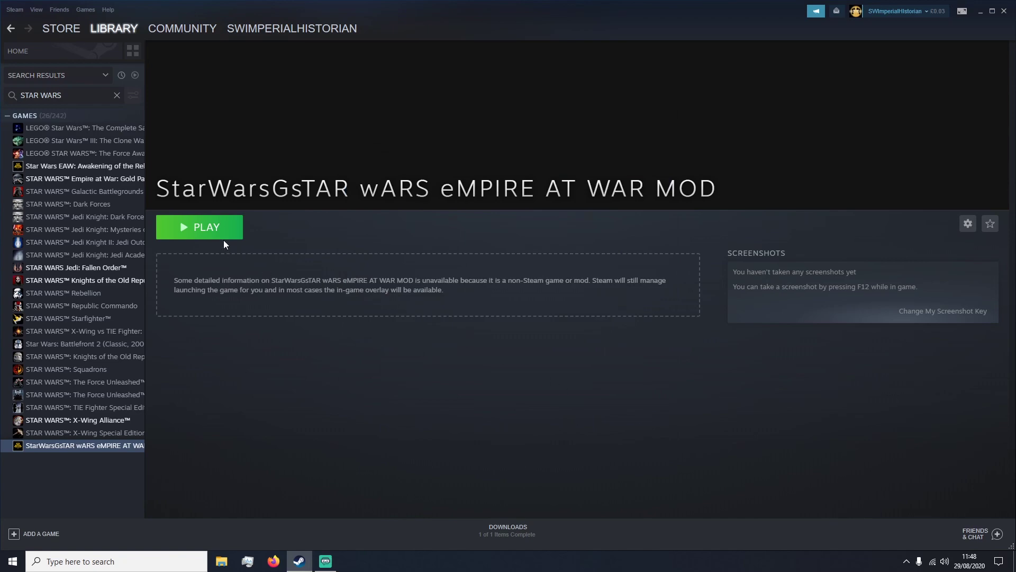